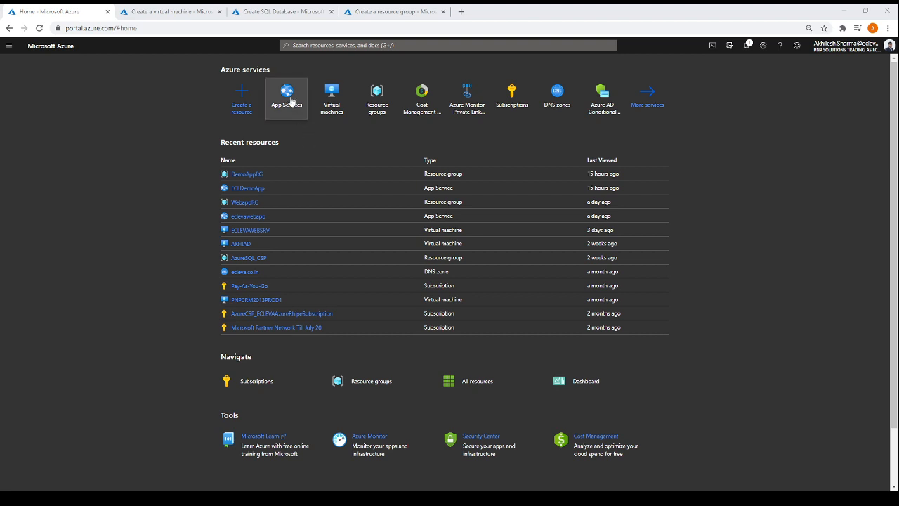
- View the list of existing App Services and return to the portal home page
mouse_move(289, 98)
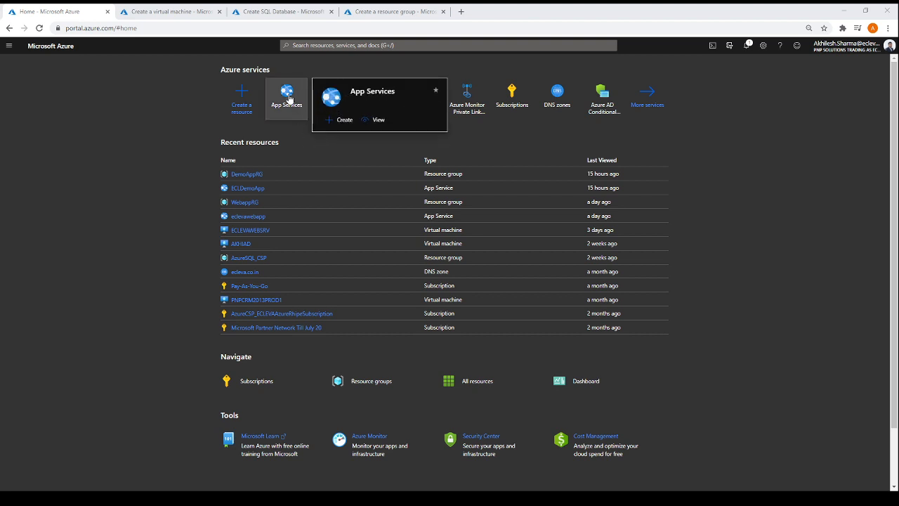
click(285, 99)
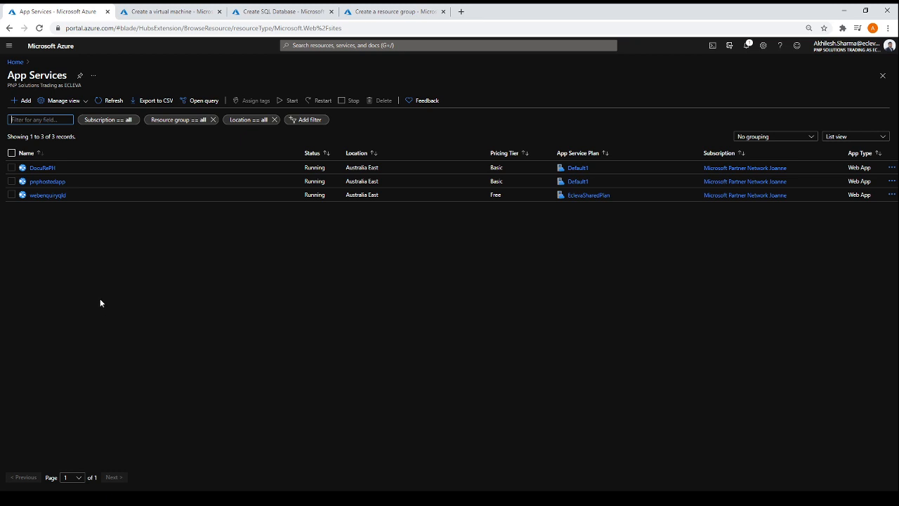
click(17, 64)
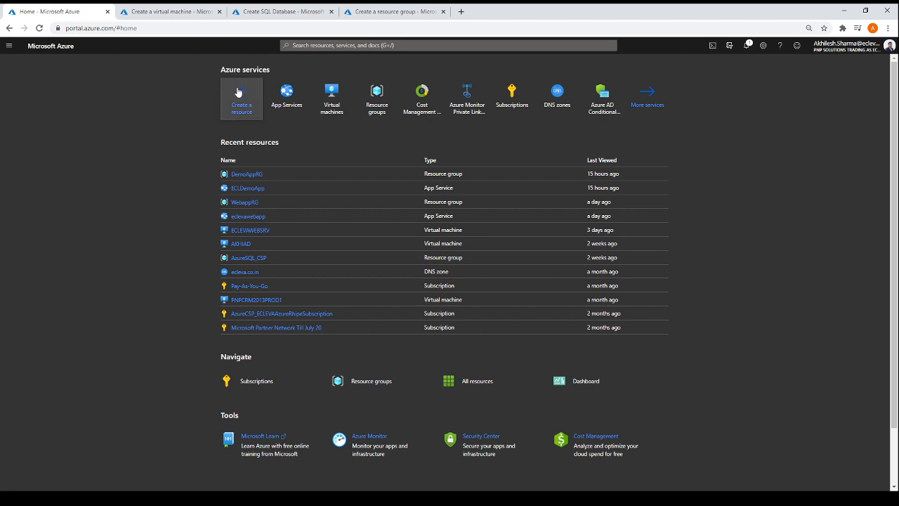
- Start creating a Web App resource and give it a new resource group named DemoAppRG
click(236, 90)
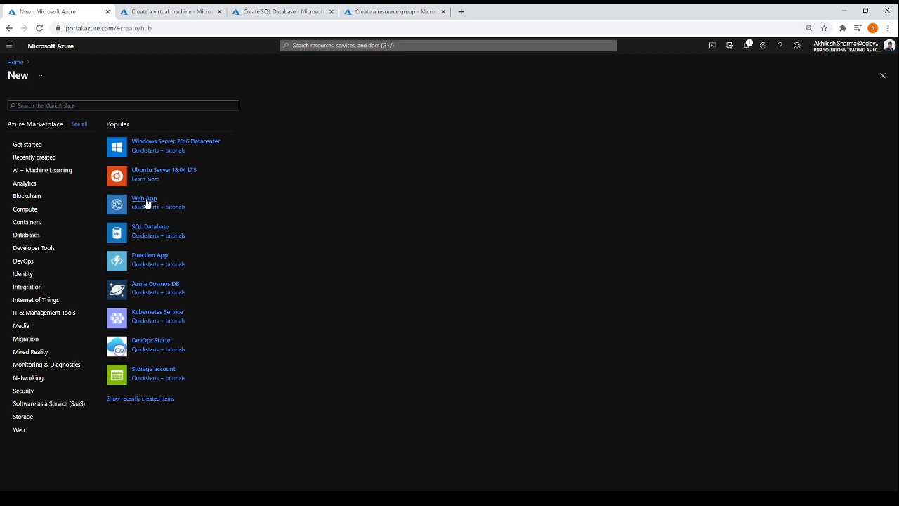
click(146, 200)
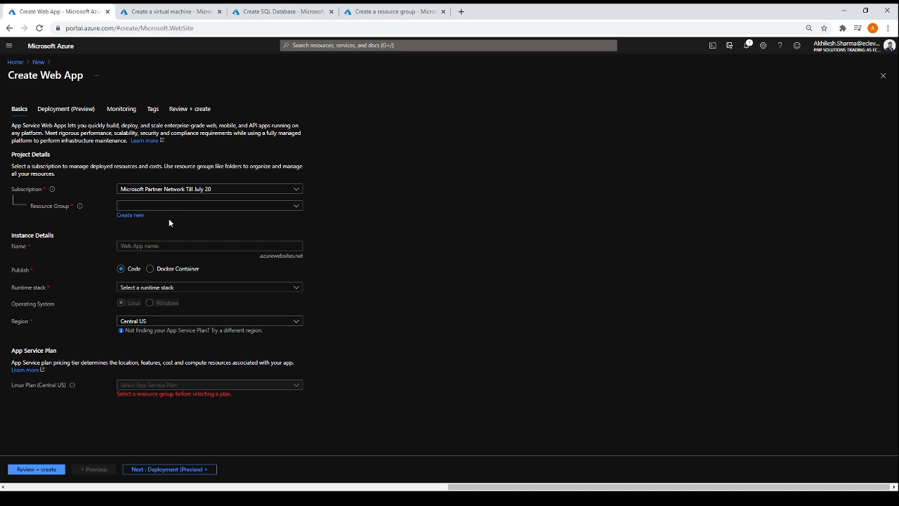
click(127, 215)
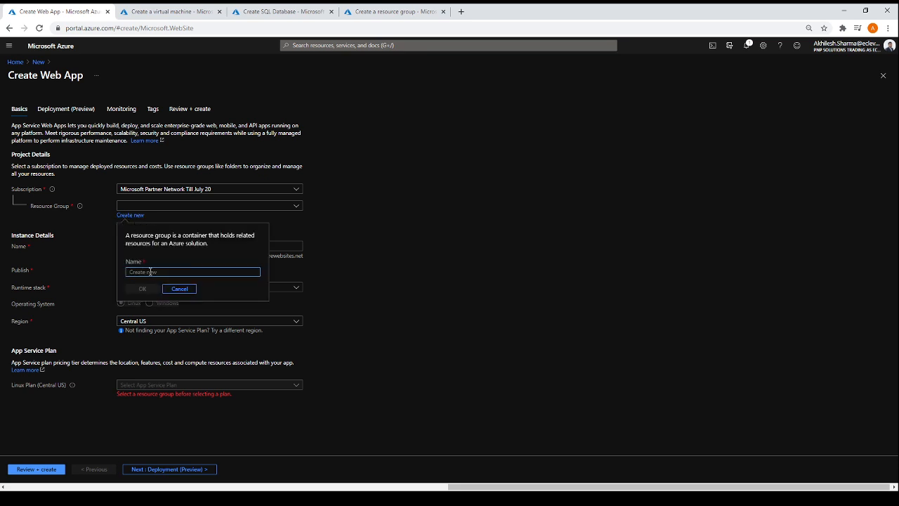
text(DemoApp RG)
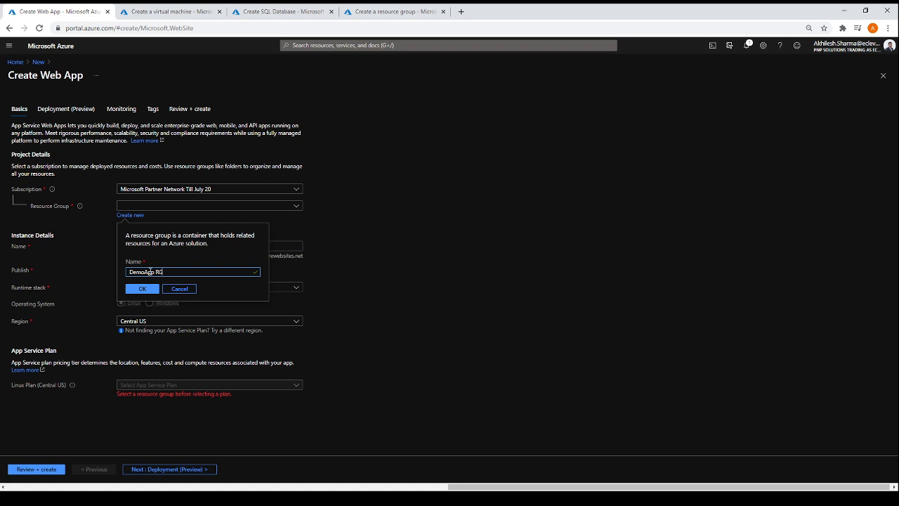
key(BackSpace)
key(BackSpace)
key(BackSpace)
text(RG)
double_click(151, 271)
click(143, 290)
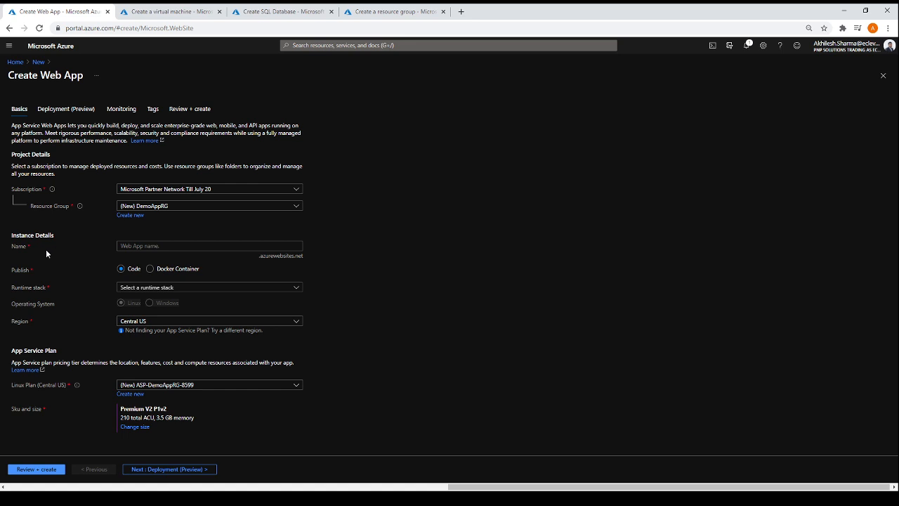
- Name the web app ECLDemoApp
click(135, 245)
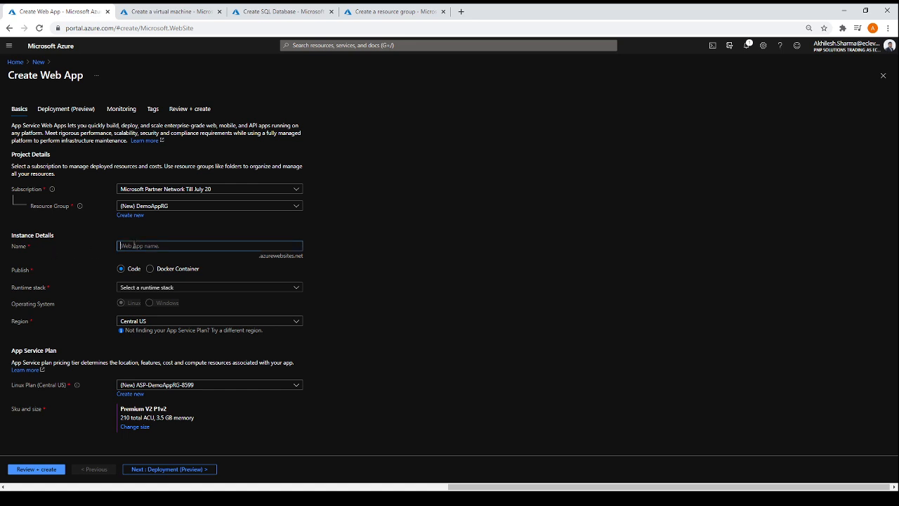
text(Ec)
key(BackSpace)
text(CL)
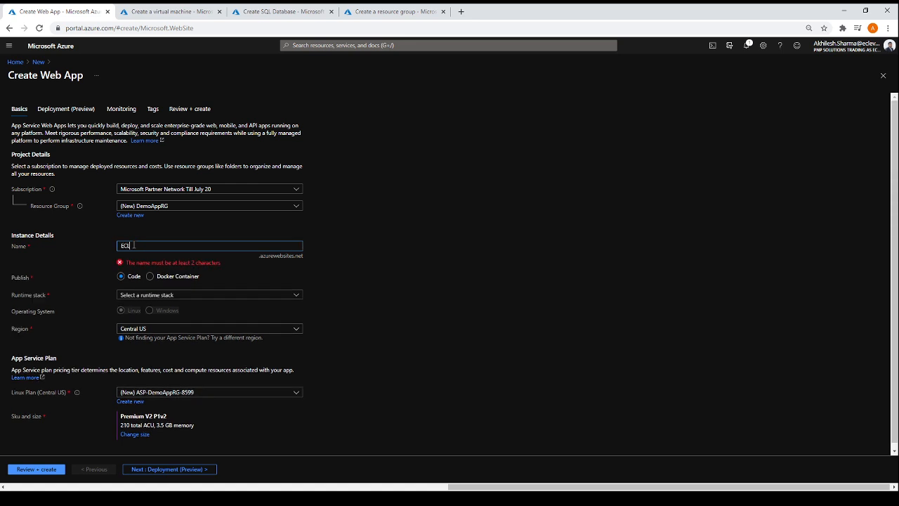
text(DemoApp)
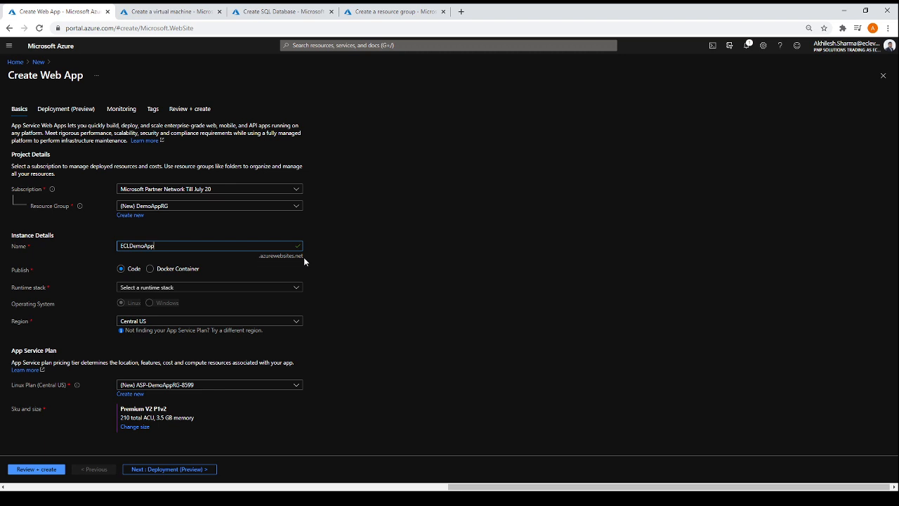
- Try demo as the web app name and set the name back to ECLDemoApp
drag(207, 249, 120, 257)
text(demo)
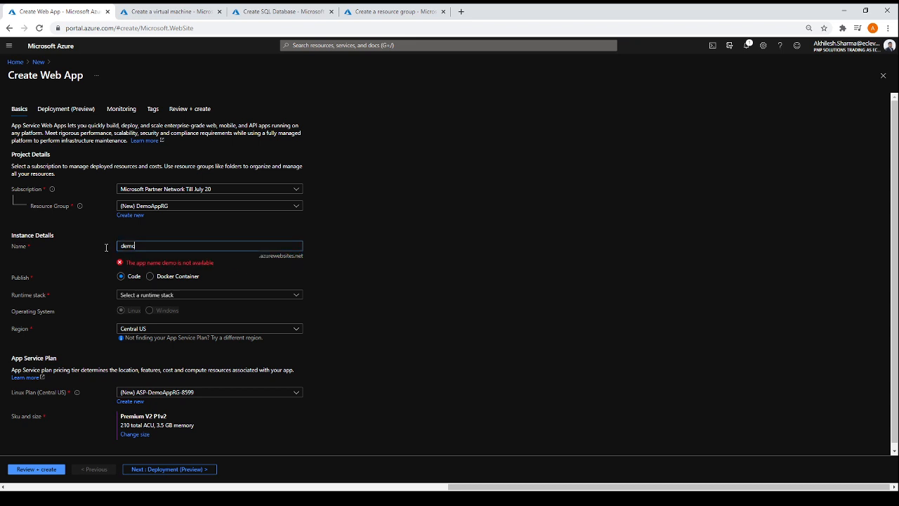
double_click(140, 249)
text(Demo)
key(BackSpace)
key(BackSpace)
key(BackSpace)
key(BackSpace)
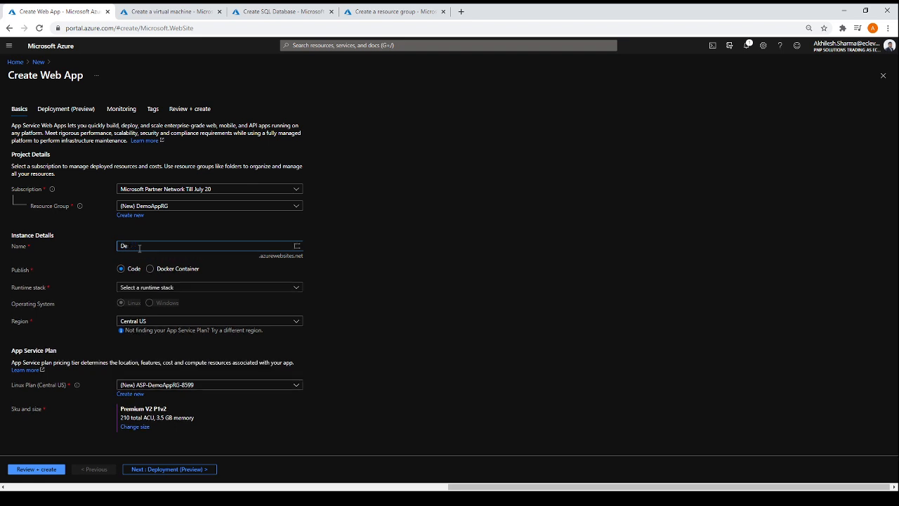
text(ECLDem)
text(oW)
drag(154, 246, 105, 250)
click(255, 256)
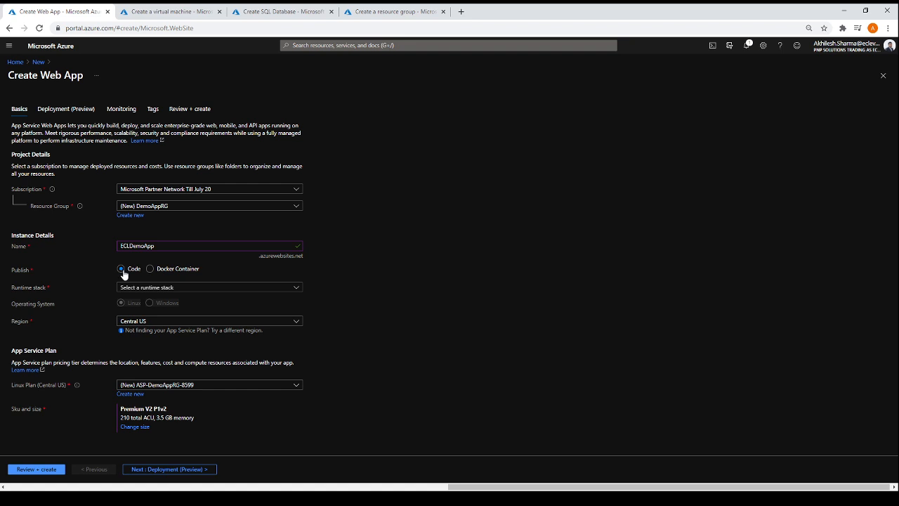
- Set the web app to publish as Code with the ASP.NET V4.8 runtime stack
click(149, 271)
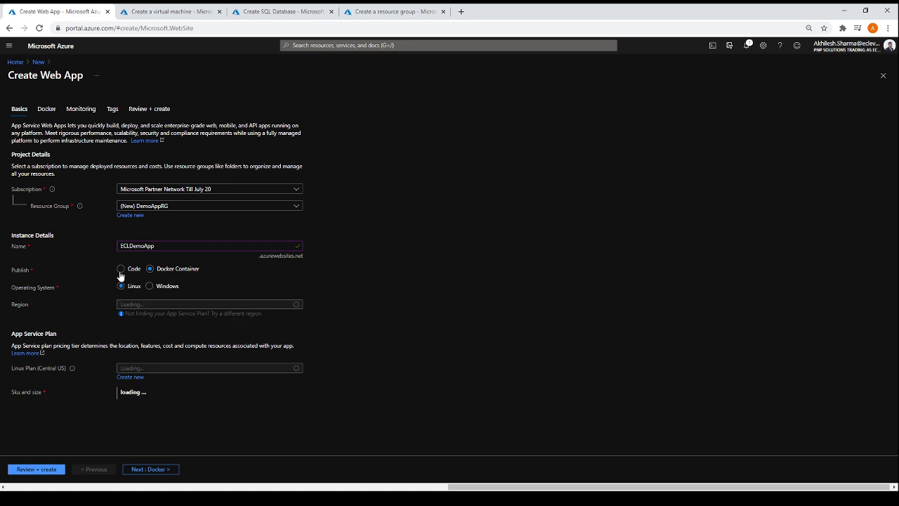
click(121, 269)
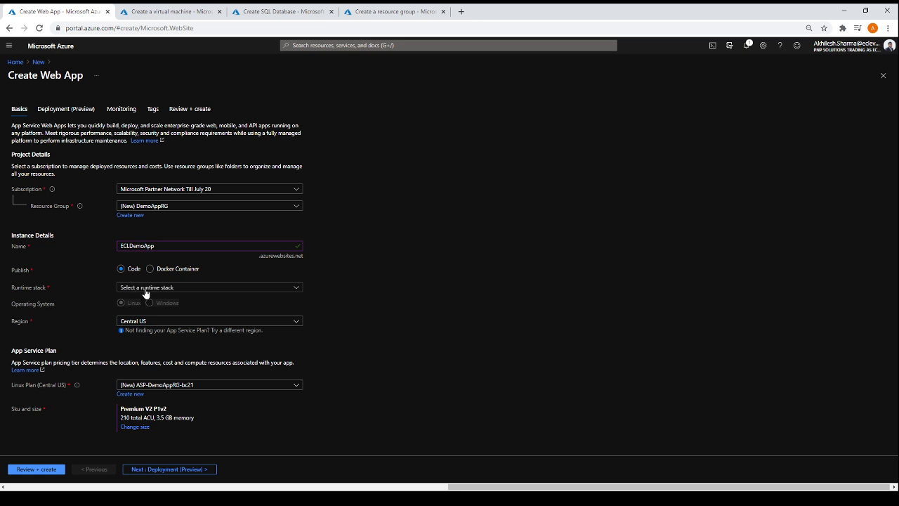
click(146, 293)
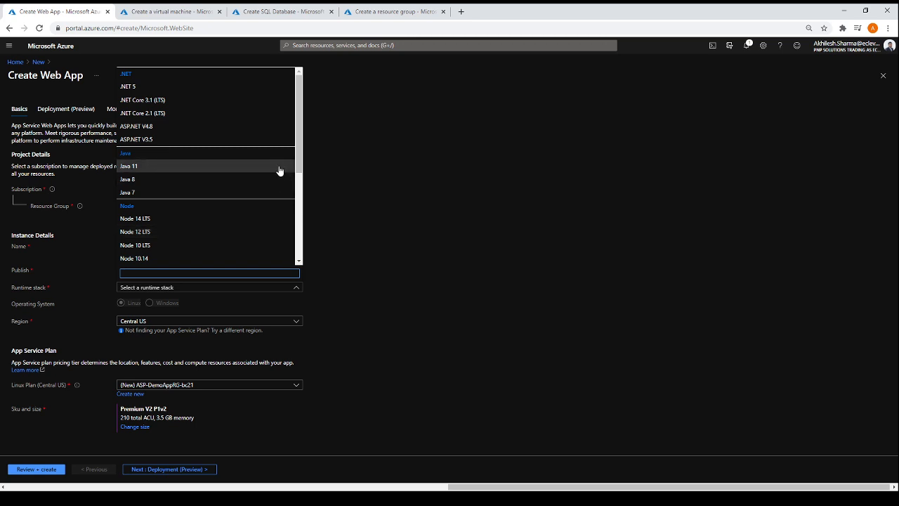
scroll(251, 145, down, 2)
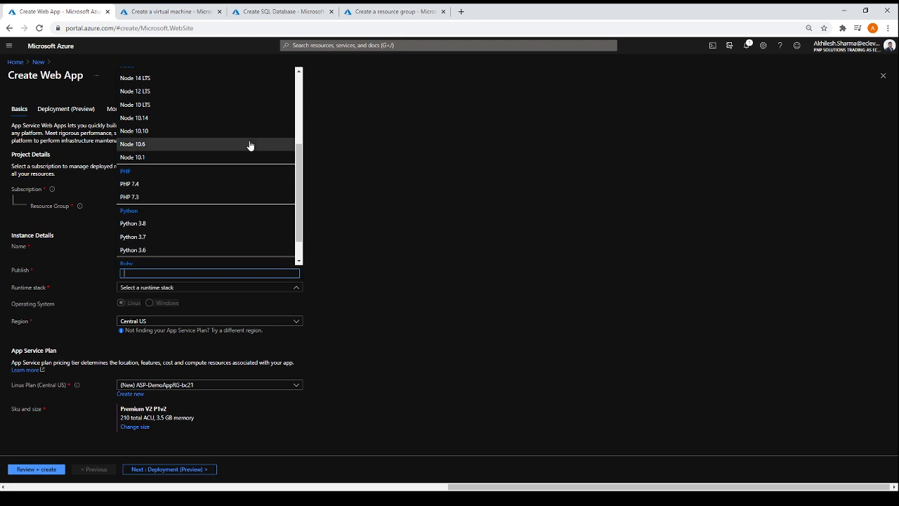
scroll(251, 145, up, 3)
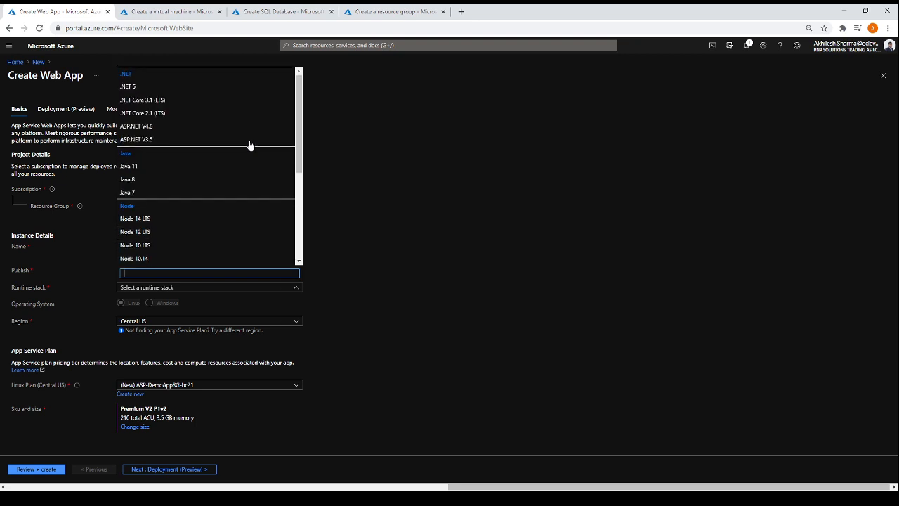
click(130, 128)
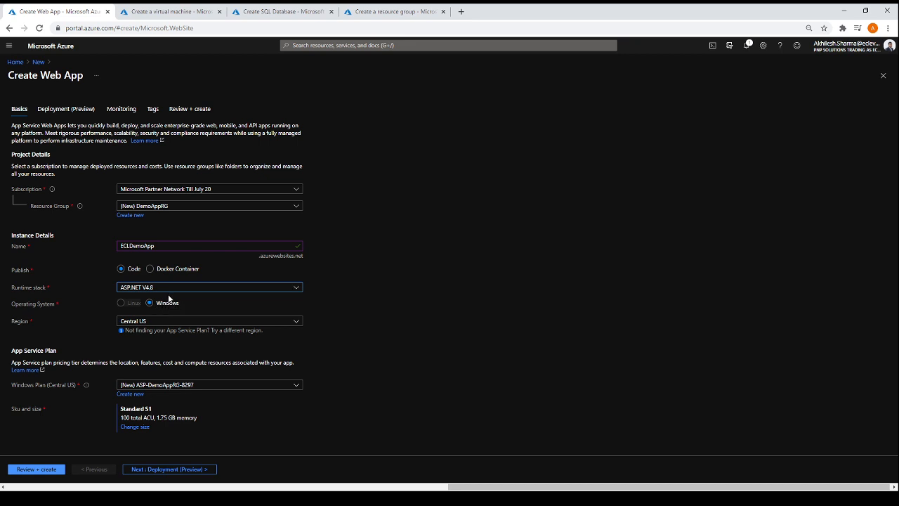
- Try the .NET Core 2.1 (LTS) runtime stack with Linux and Windows, and switch the stack back to ASP.NET V4.8
click(168, 291)
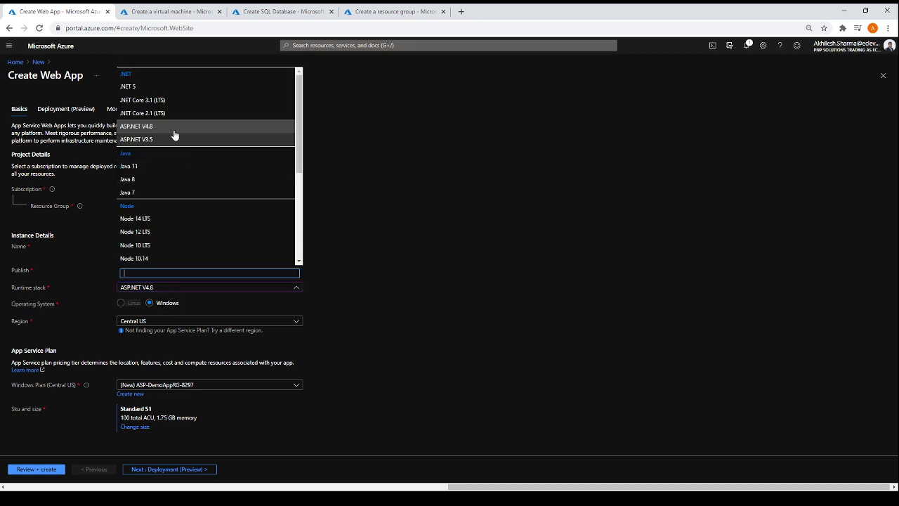
click(151, 113)
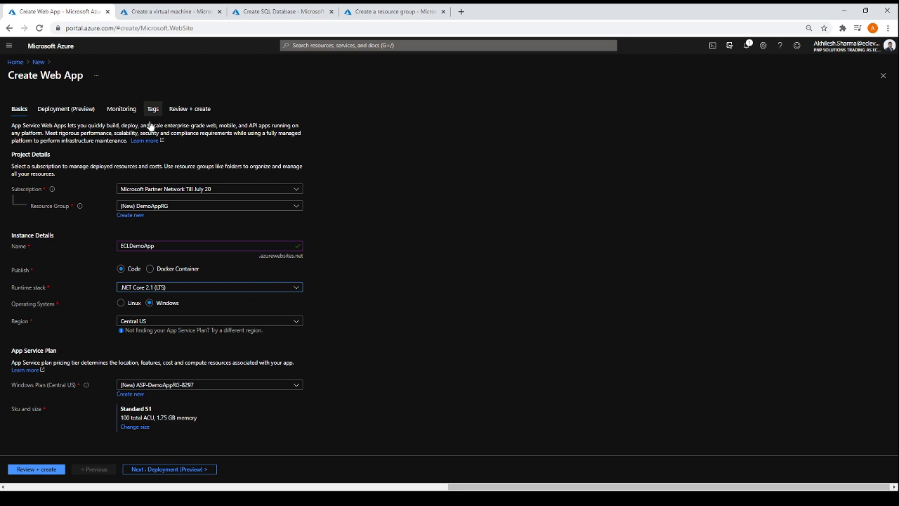
click(121, 303)
click(150, 303)
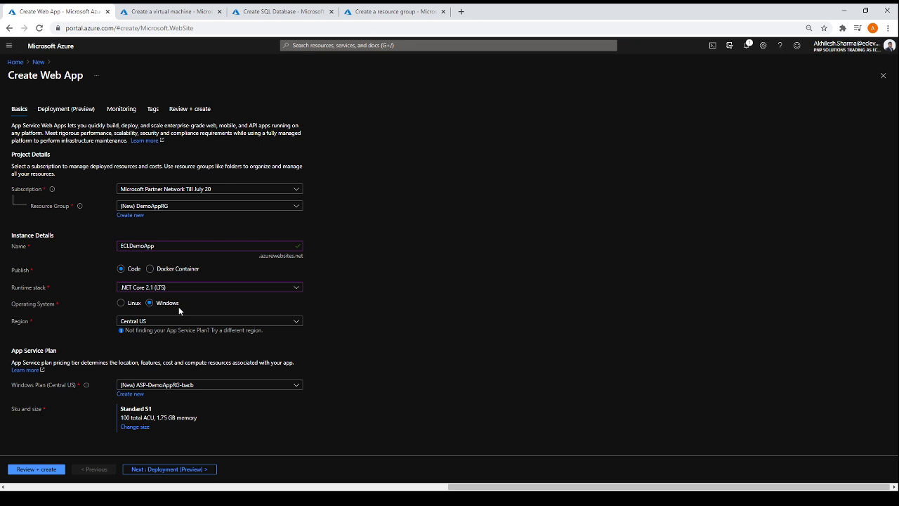
click(177, 289)
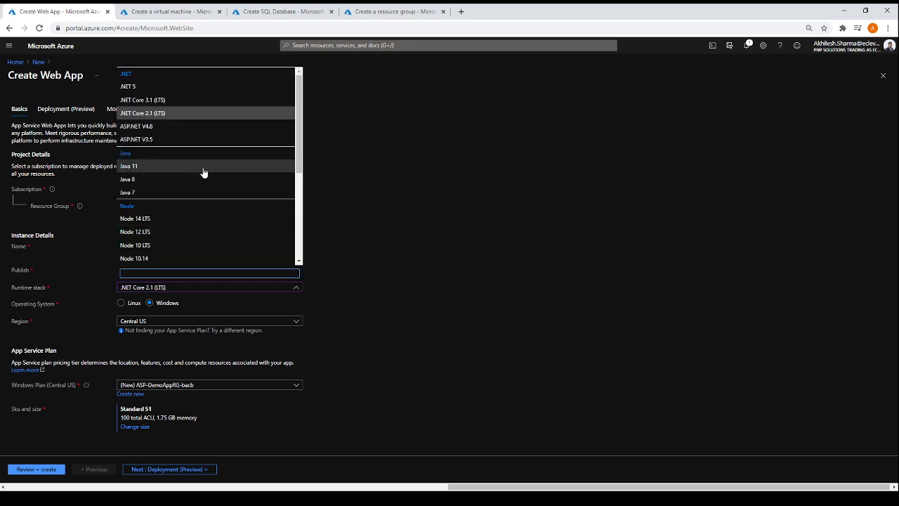
click(143, 128)
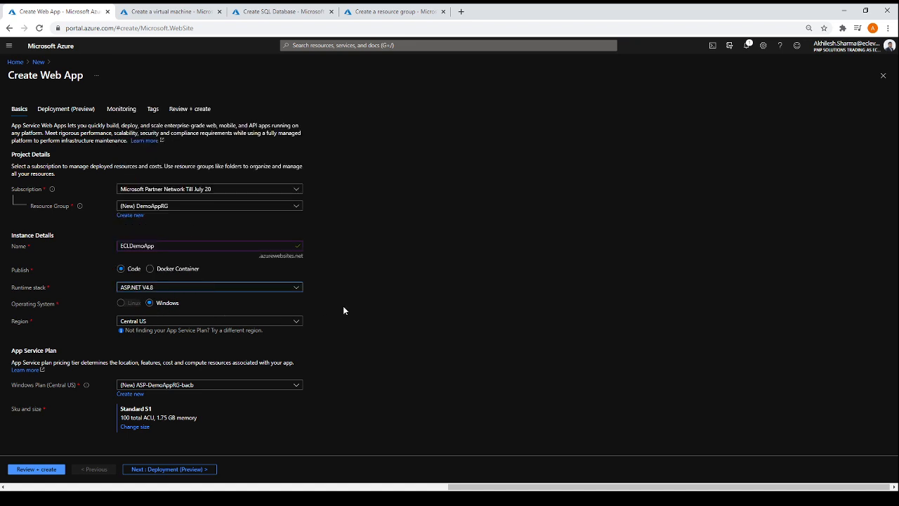
- Set the web app's region to Australia East
click(296, 322)
scroll(290, 186, down, 5)
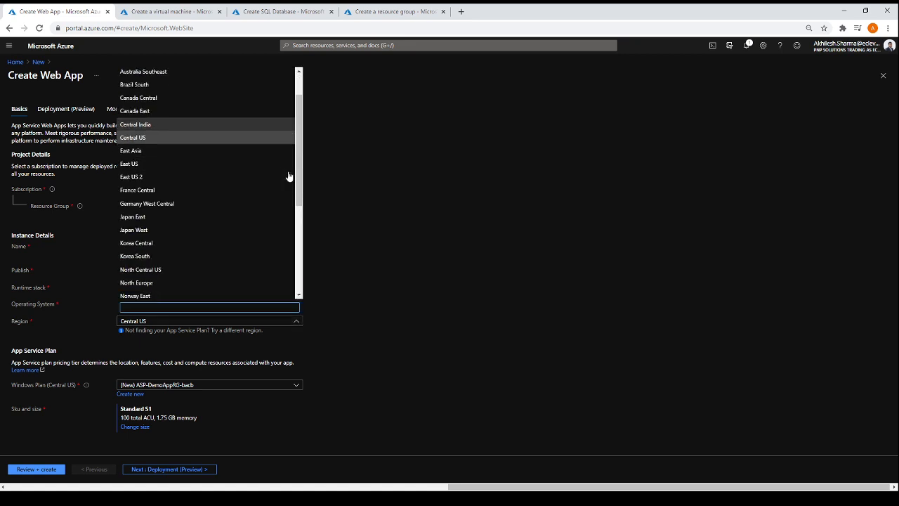
scroll(290, 177, up, 3)
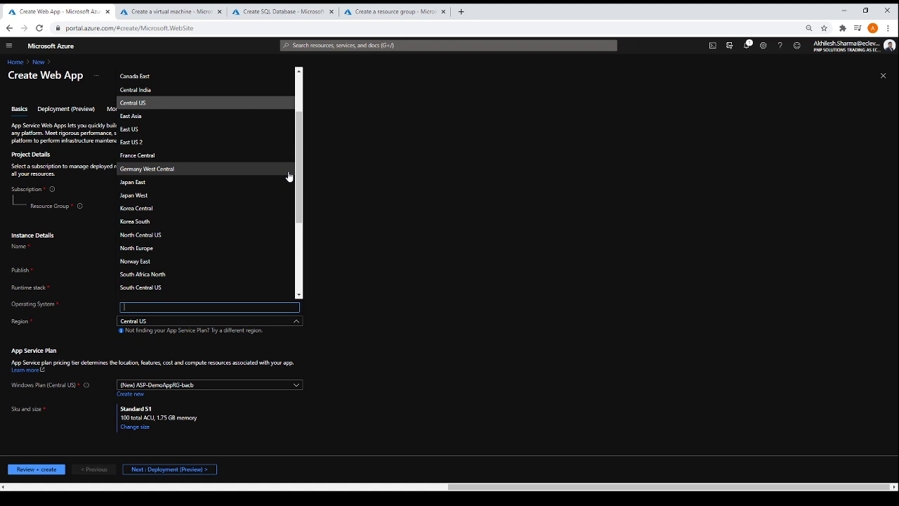
scroll(276, 120, up, 3)
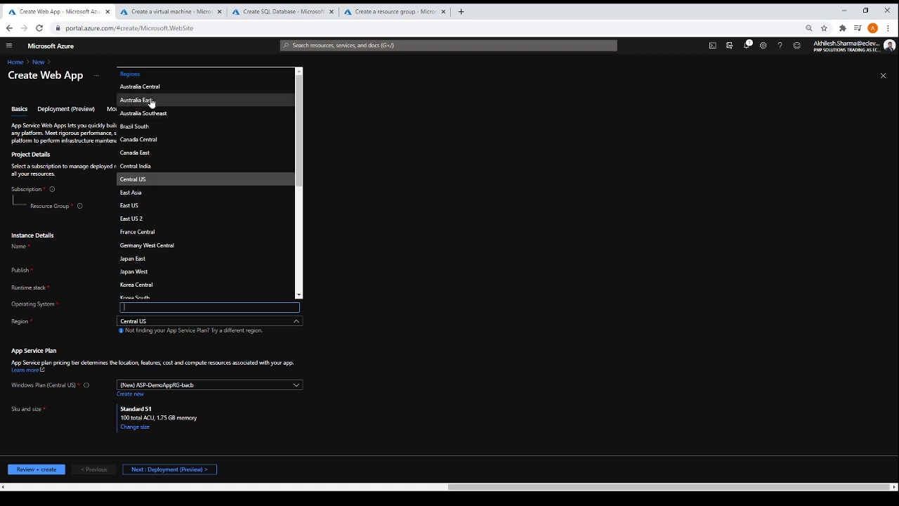
click(151, 103)
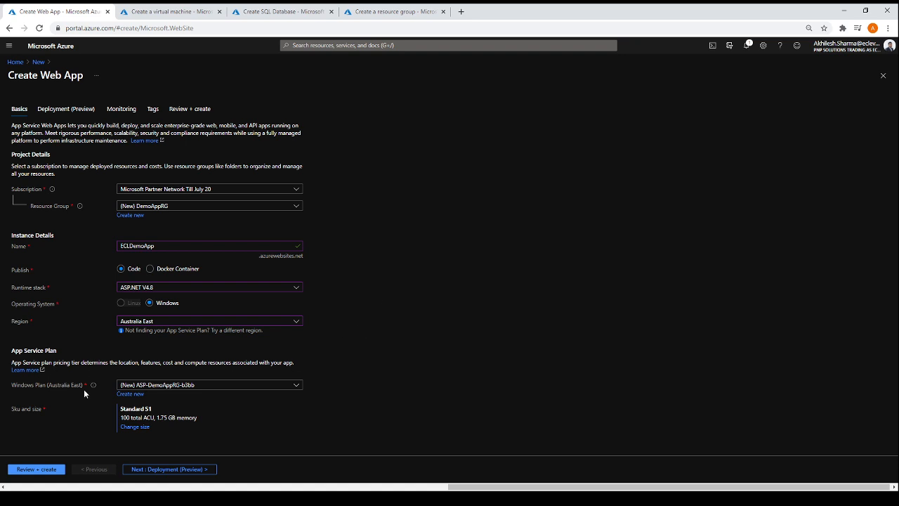
- Look through the Dev / Test, Production and Isolated pricing tiers and apply the free F1 size to the App Service plan
click(137, 428)
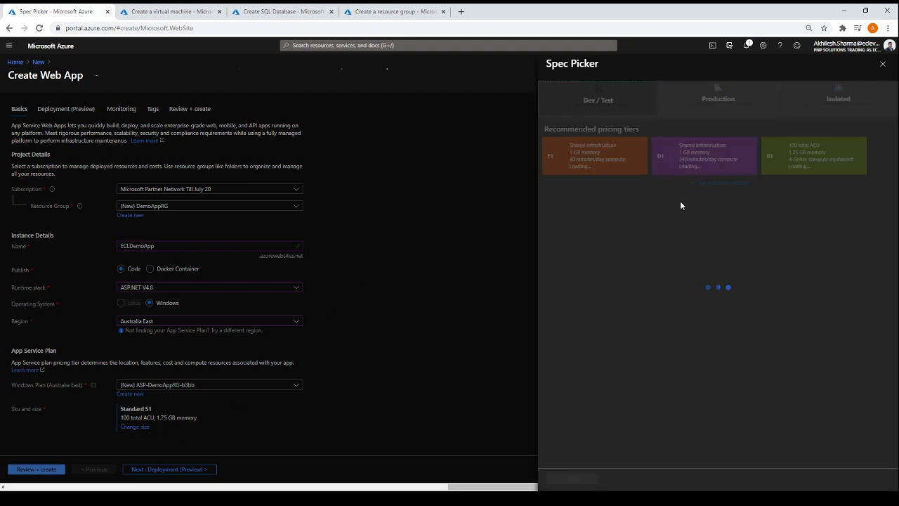
click(604, 98)
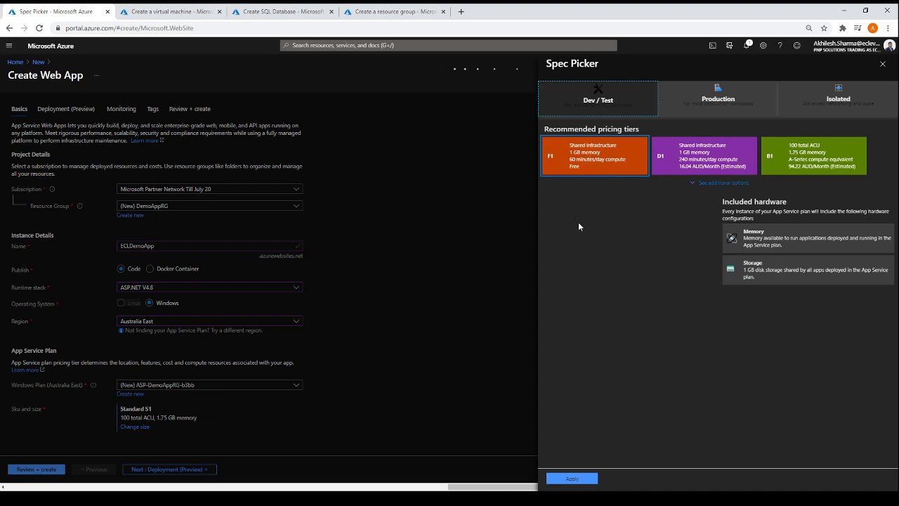
click(585, 173)
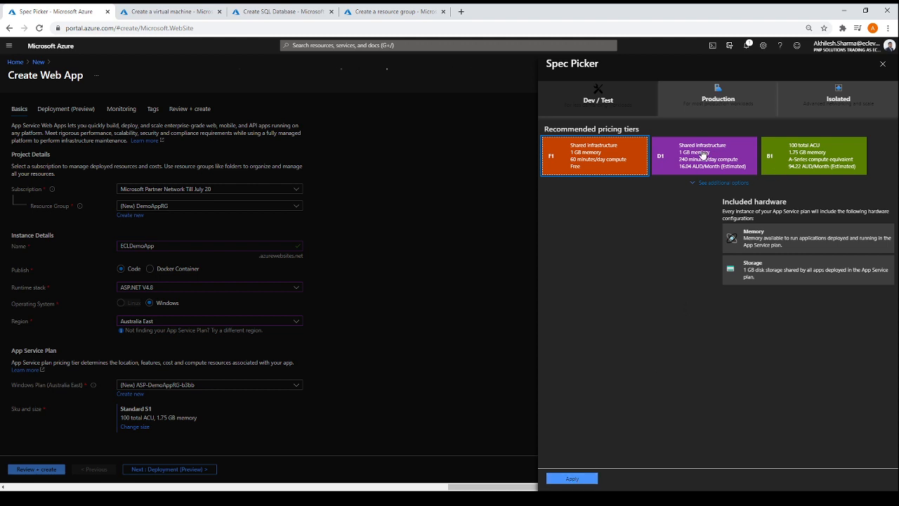
click(727, 104)
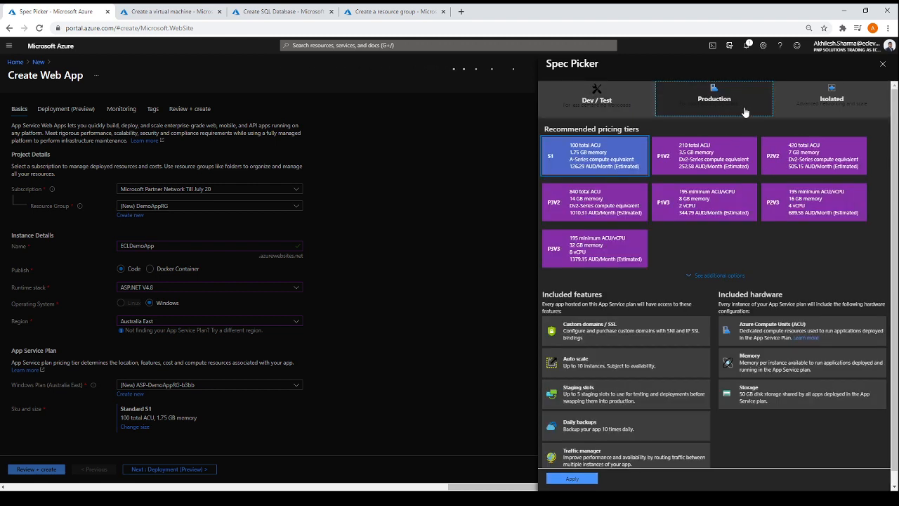
click(827, 101)
click(710, 106)
click(592, 105)
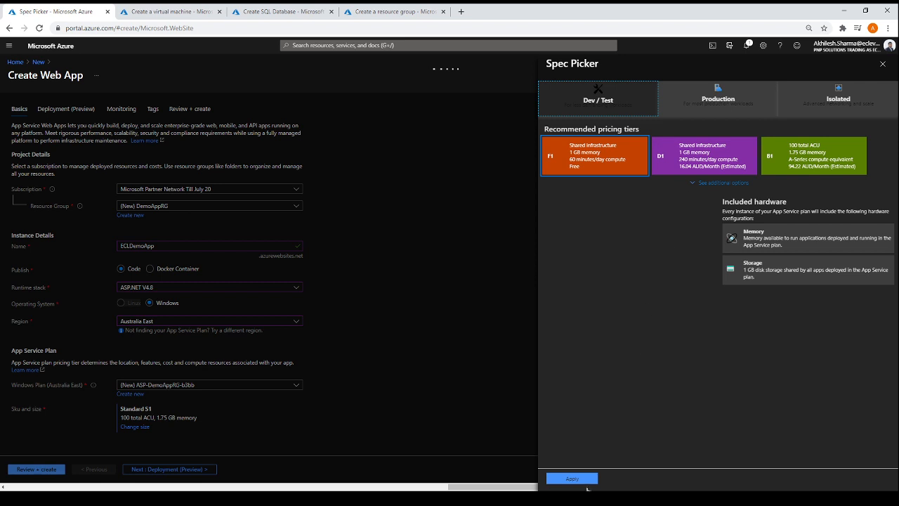
click(575, 478)
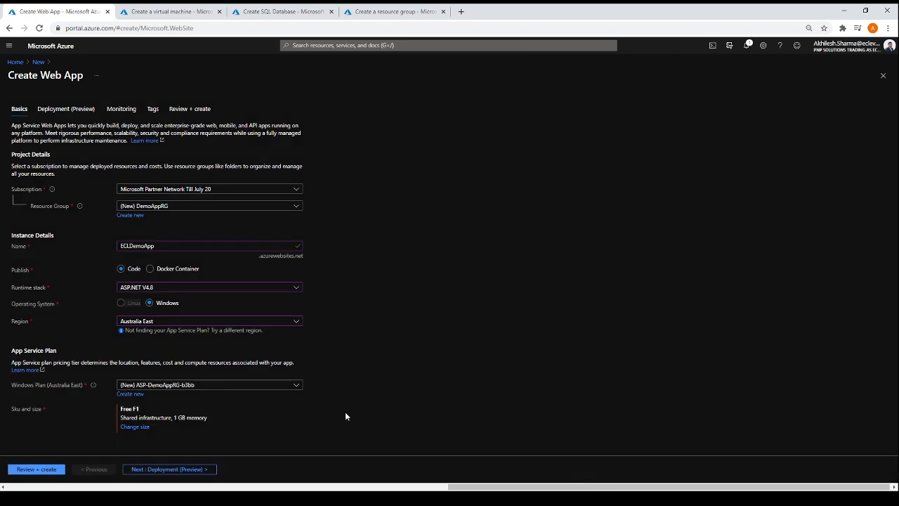
- Leave continuous deployment disabled and turn off Application Insights for the web app
click(156, 469)
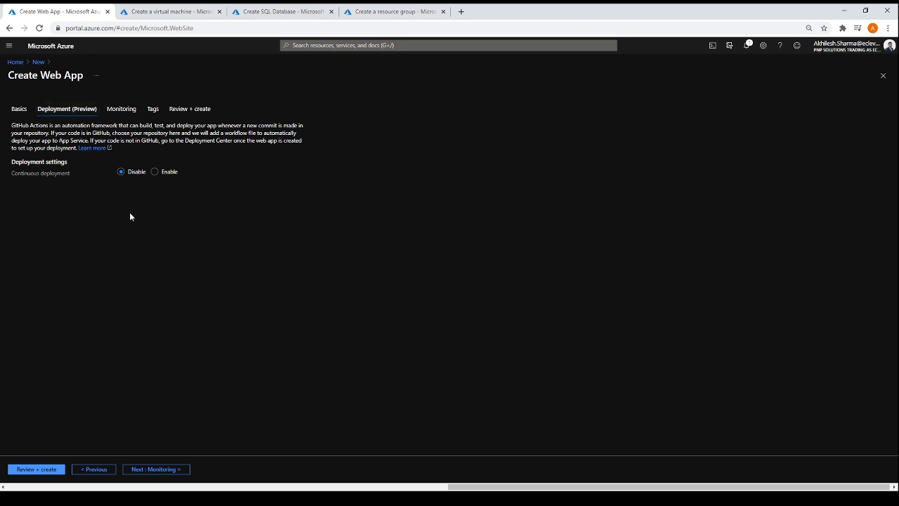
click(158, 469)
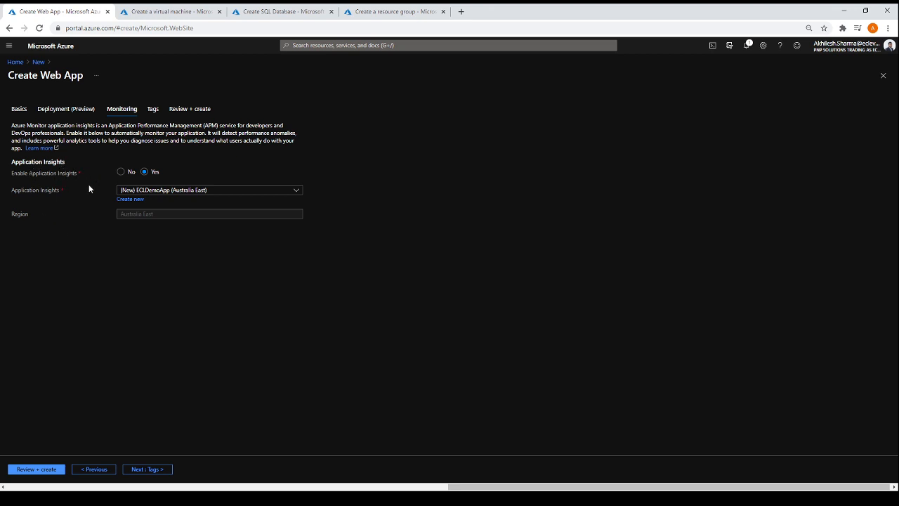
click(122, 173)
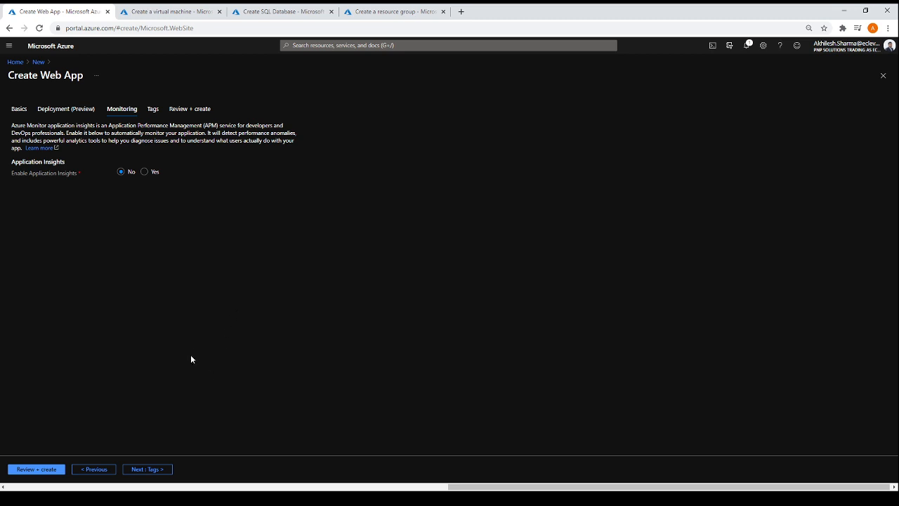
- Review the web app's Details and App Service Plan summary without adding any tags, and create the web app
click(141, 474)
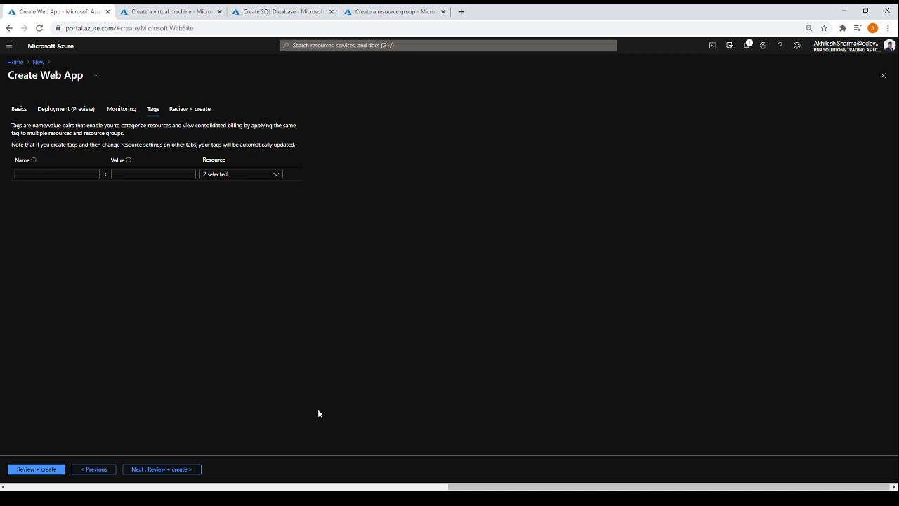
click(171, 469)
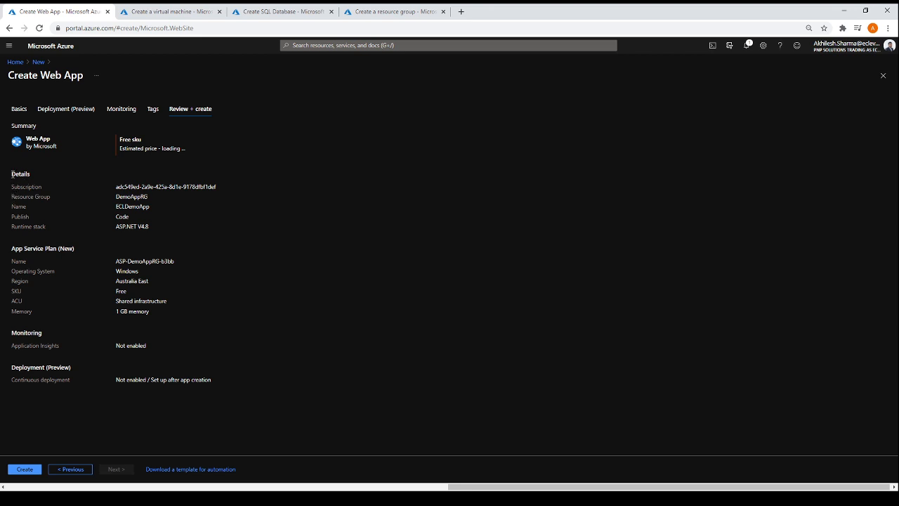
drag(11, 174, 150, 231)
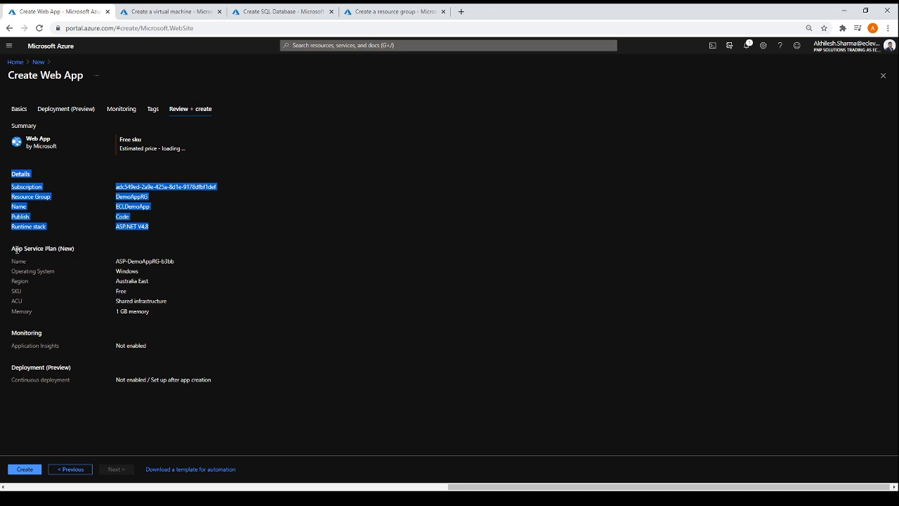
drag(15, 249, 138, 321)
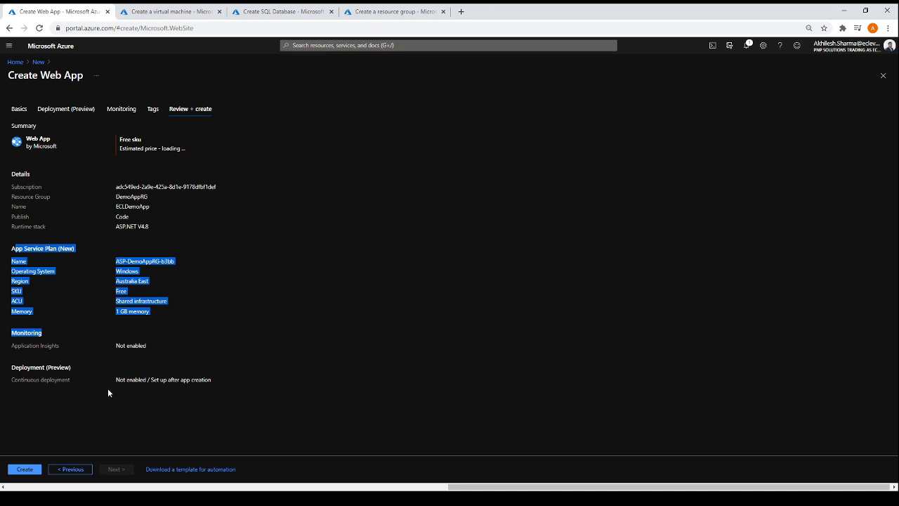
click(25, 469)
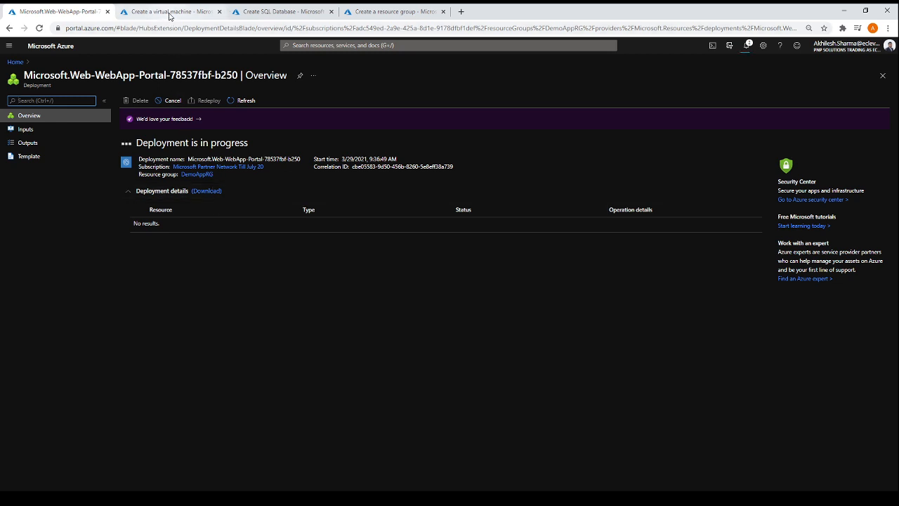
- Examine the creation forms for a virtual machine, SQL database and resource group, and check the web app's deployment status
click(170, 12)
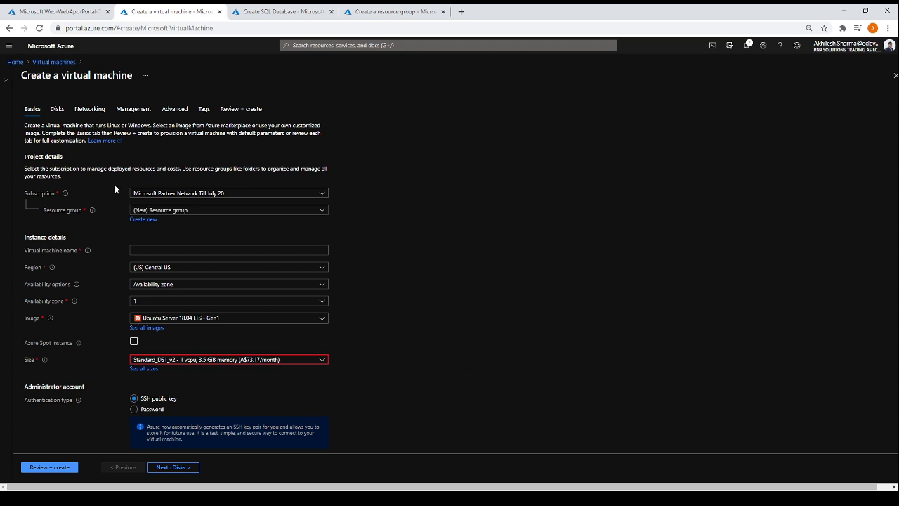
click(281, 12)
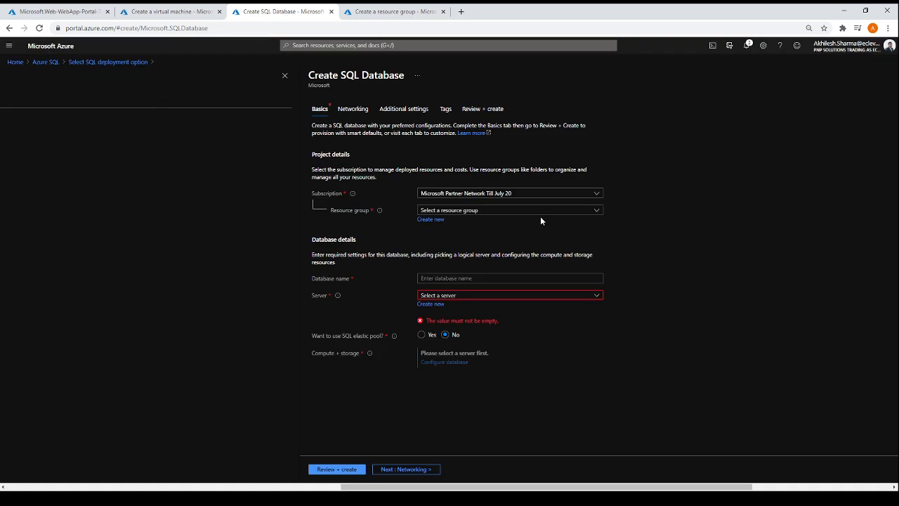
click(412, 11)
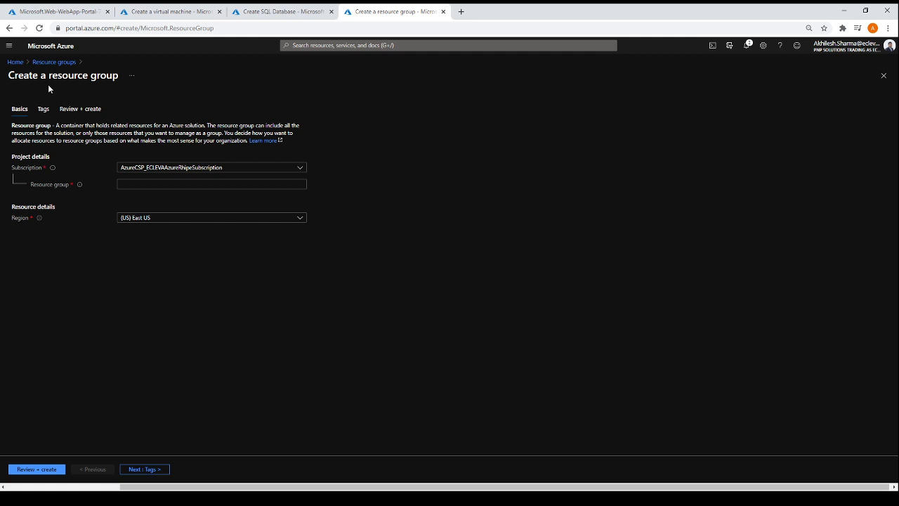
click(300, 15)
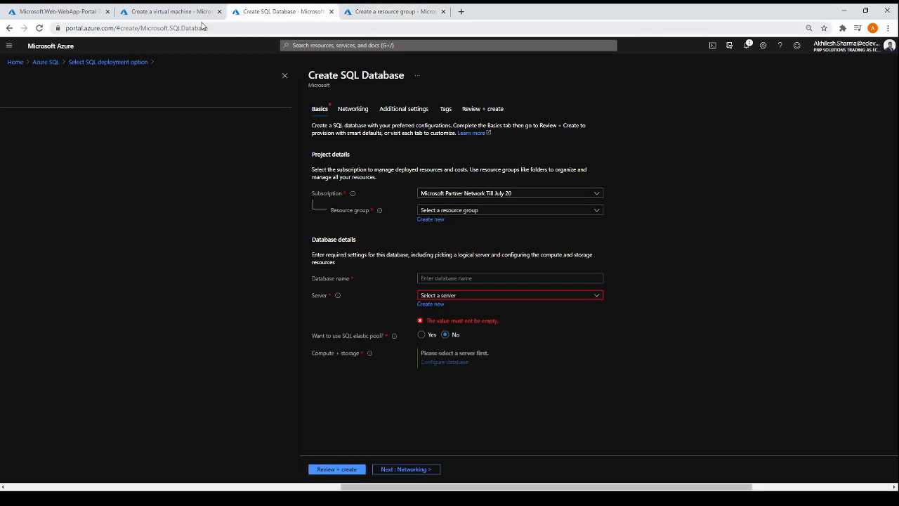
click(393, 12)
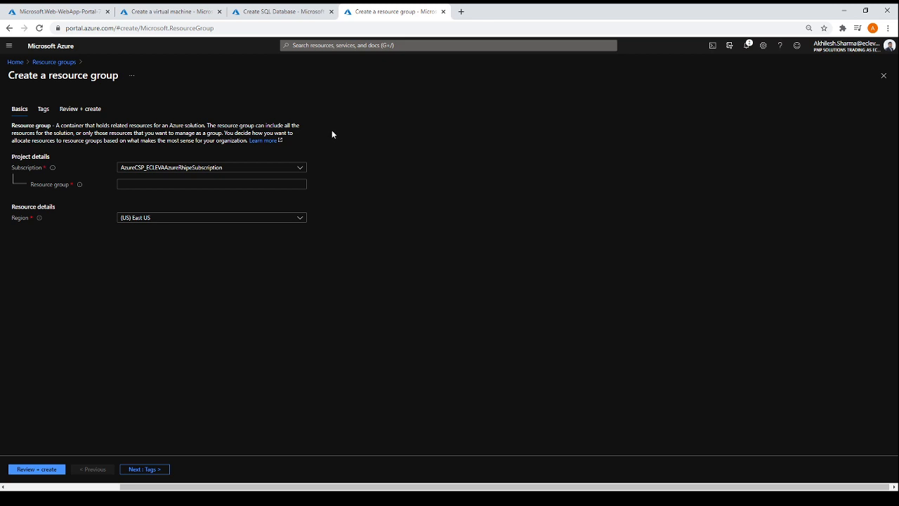
click(67, 11)
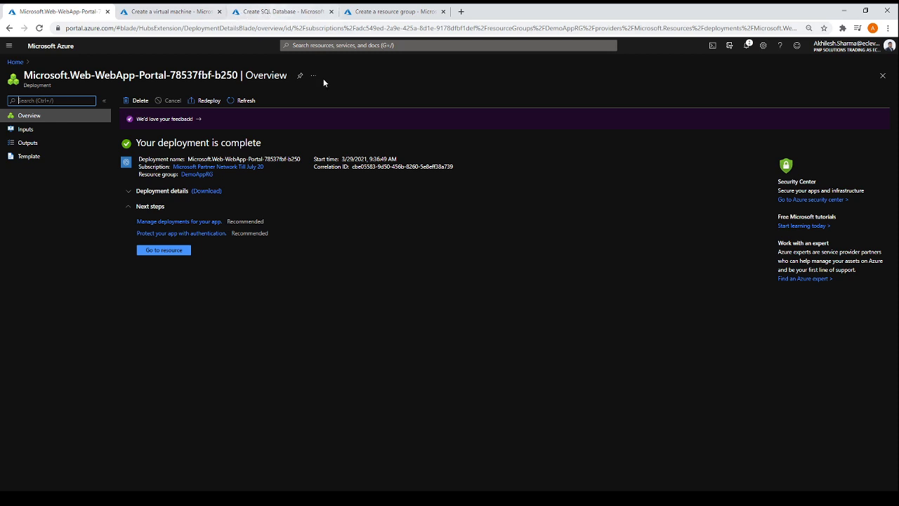
click(293, 17)
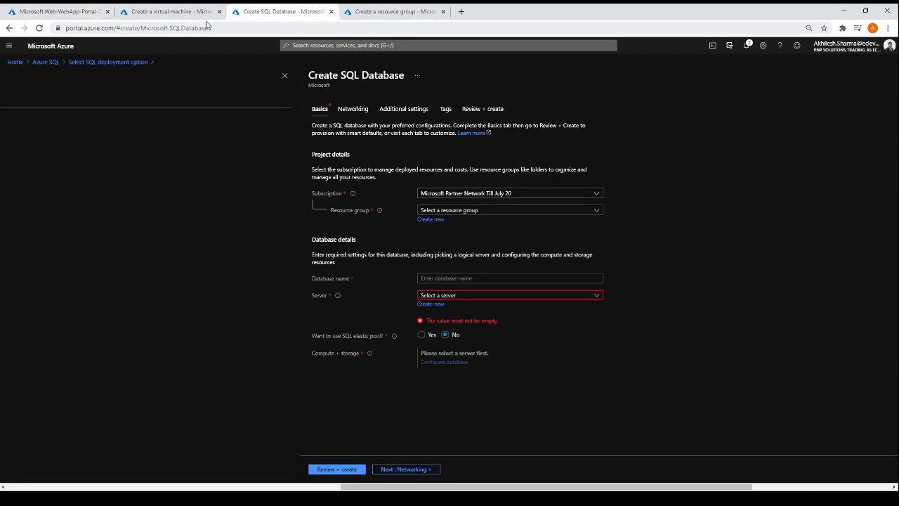
click(186, 15)
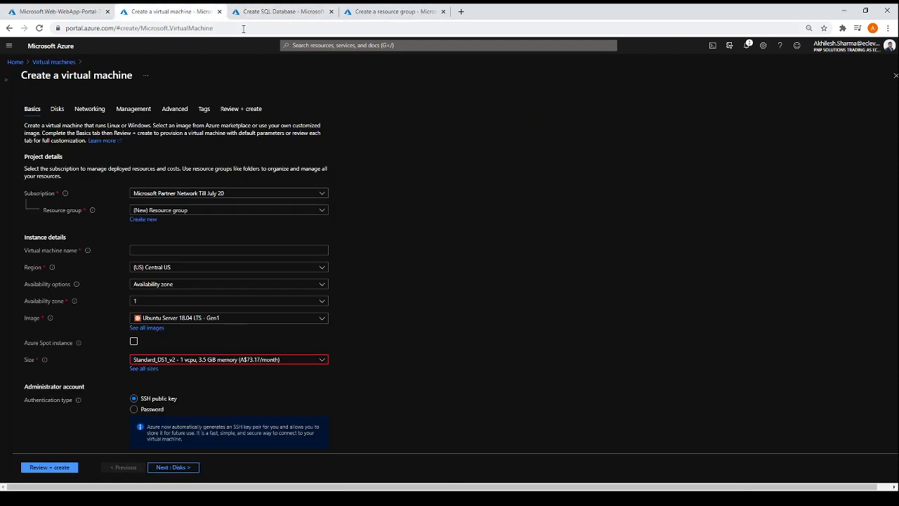
click(370, 16)
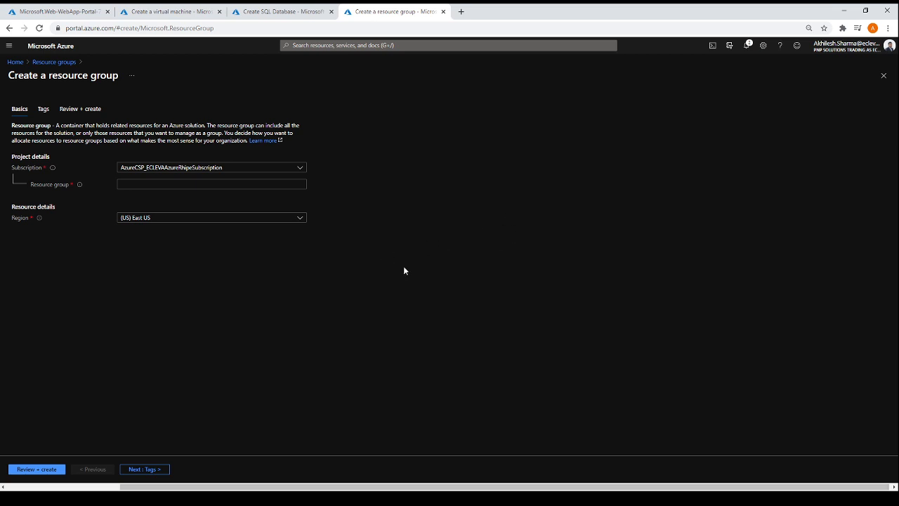
click(50, 12)
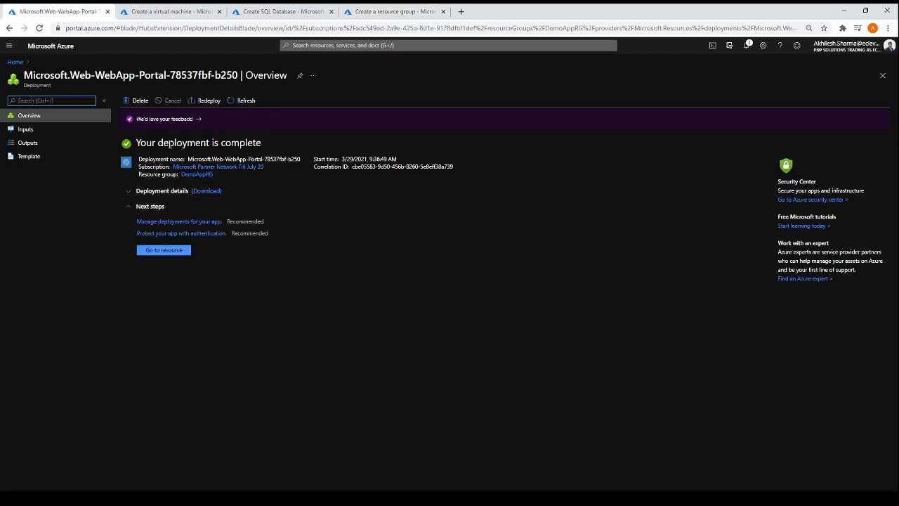
drag(137, 144, 265, 145)
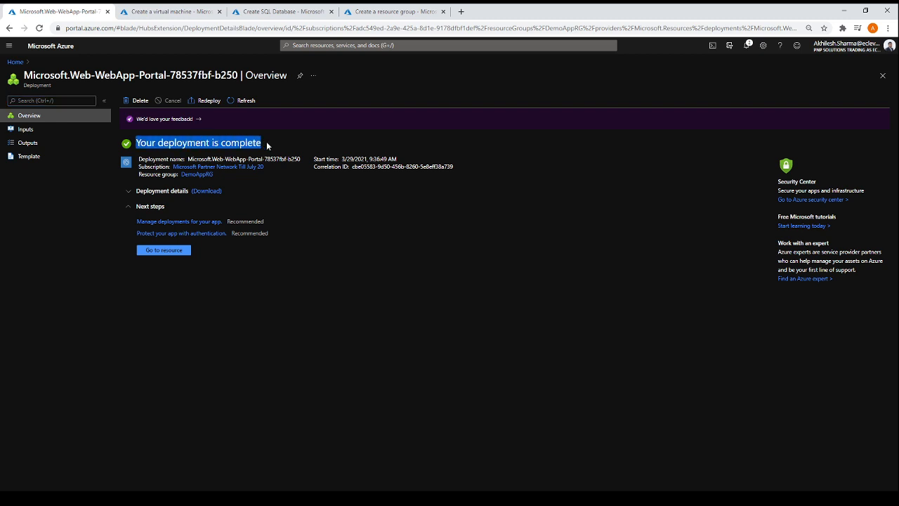